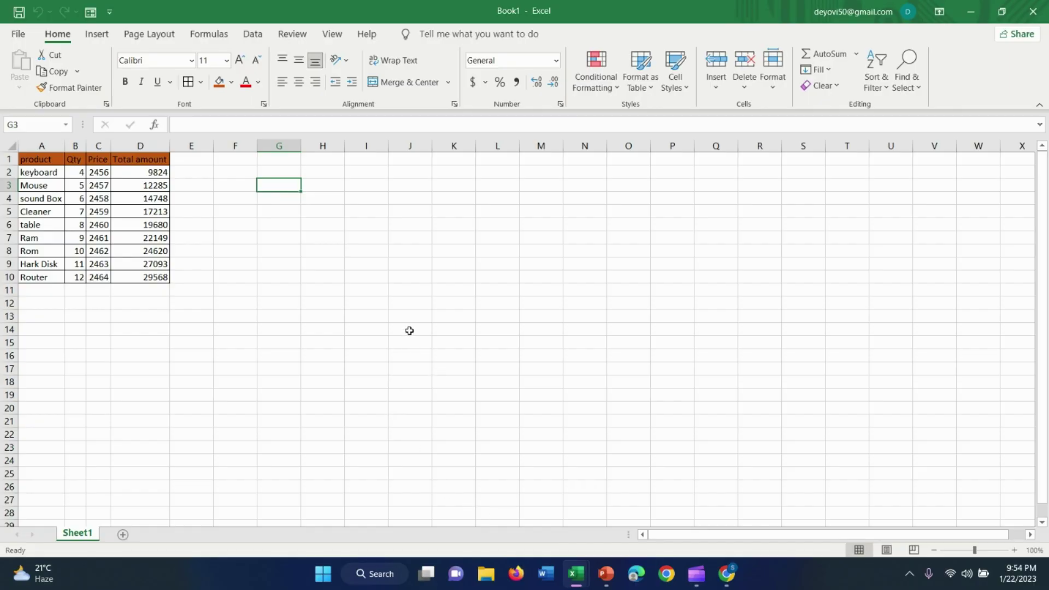
# - Highlight the product names and the Qty and Price figures, then clear the selection
pyautogui.moveTo(41, 159); pyautogui.dragTo(42, 263)
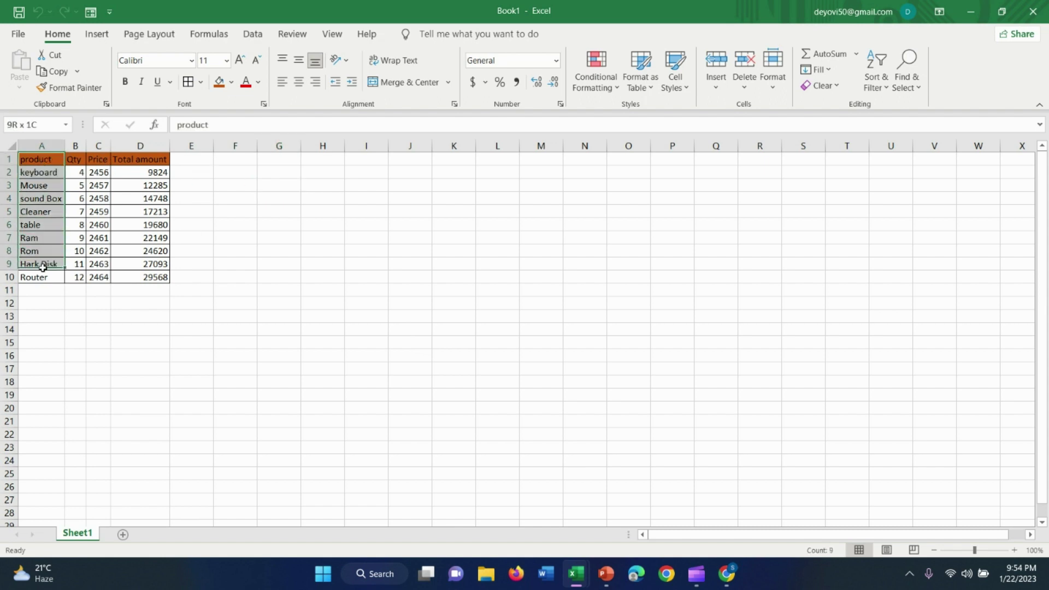
pyautogui.moveTo(76, 159); pyautogui.dragTo(99, 277)
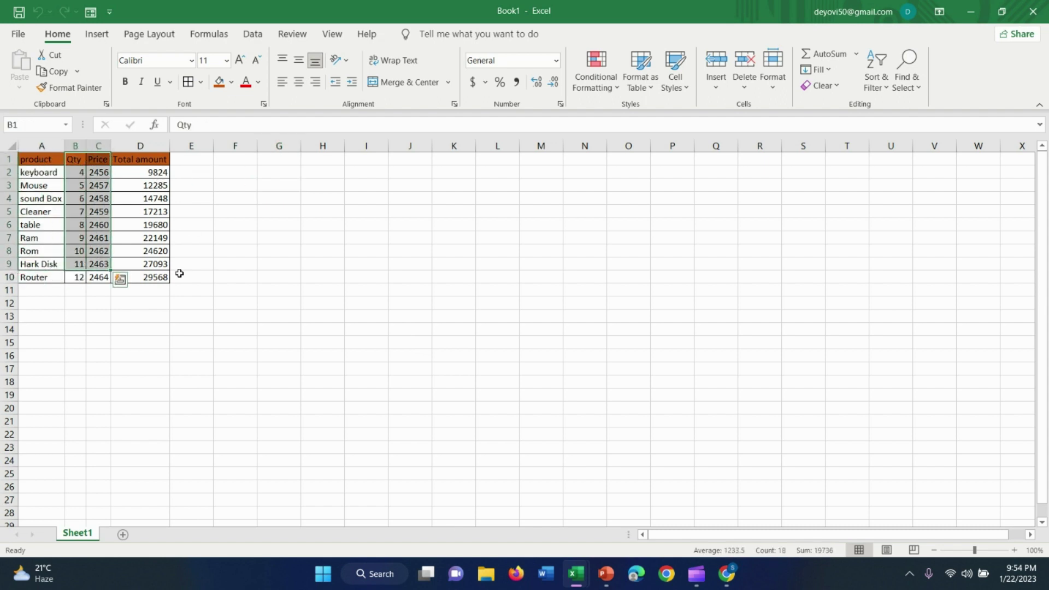
pyautogui.click(251, 250)
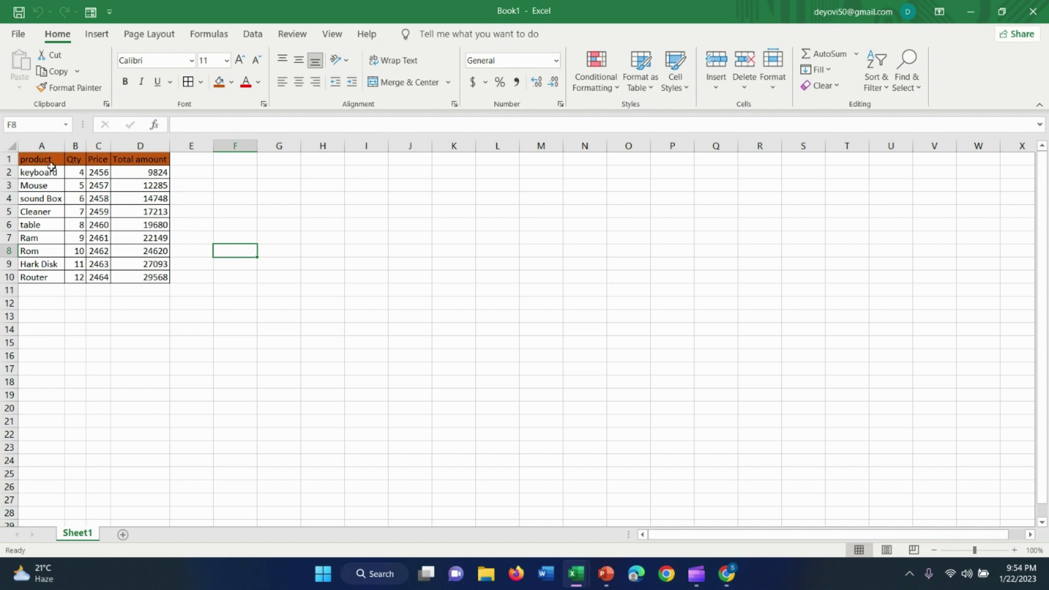
# - Recheck the product names and Mouse price in C3, then display formulas like =B2*C2
pyautogui.moveTo(38, 172); pyautogui.dragTo(39, 277)
pyautogui.click(99, 185)
pyautogui.click(234, 185)
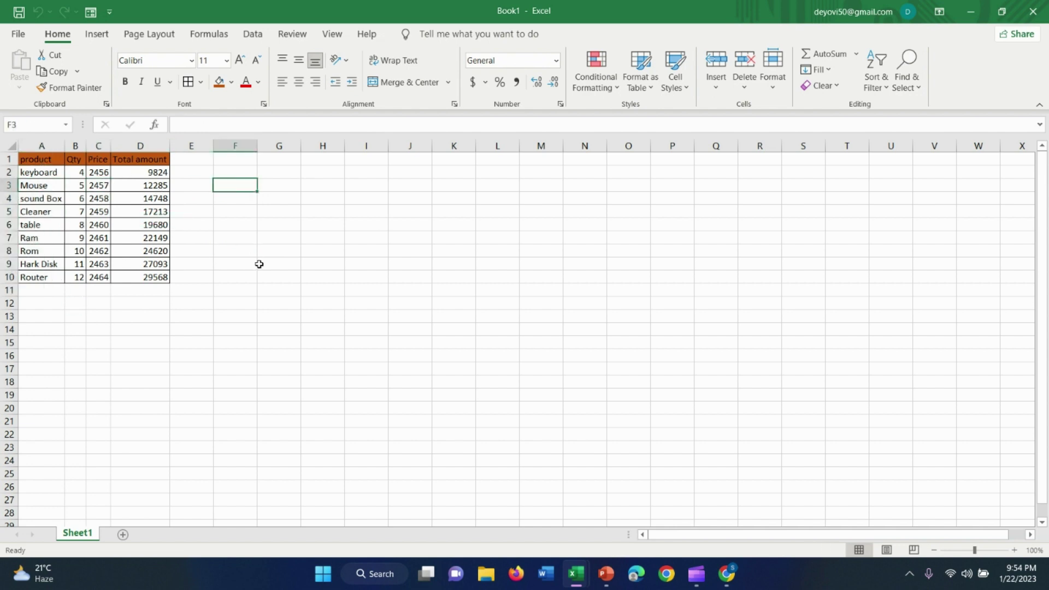
pyautogui.click(265, 263)
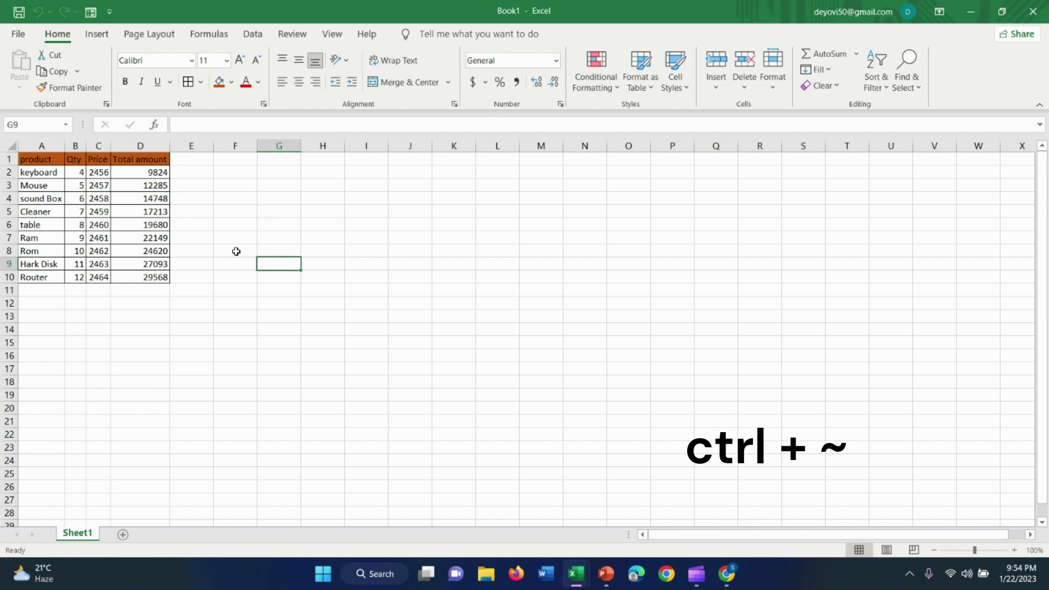
pyautogui.hotkey('ctrl', '`')
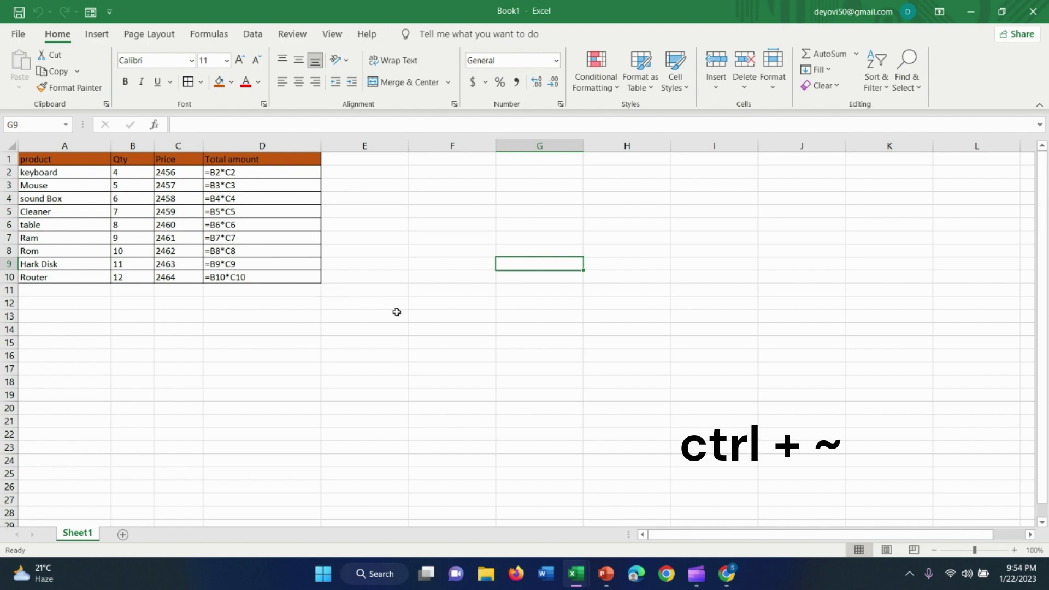
# - Turn off Show Formulas so totals like 9824 return, and select the keyboard price in C2
pyautogui.hotkey('ctrl', '`')
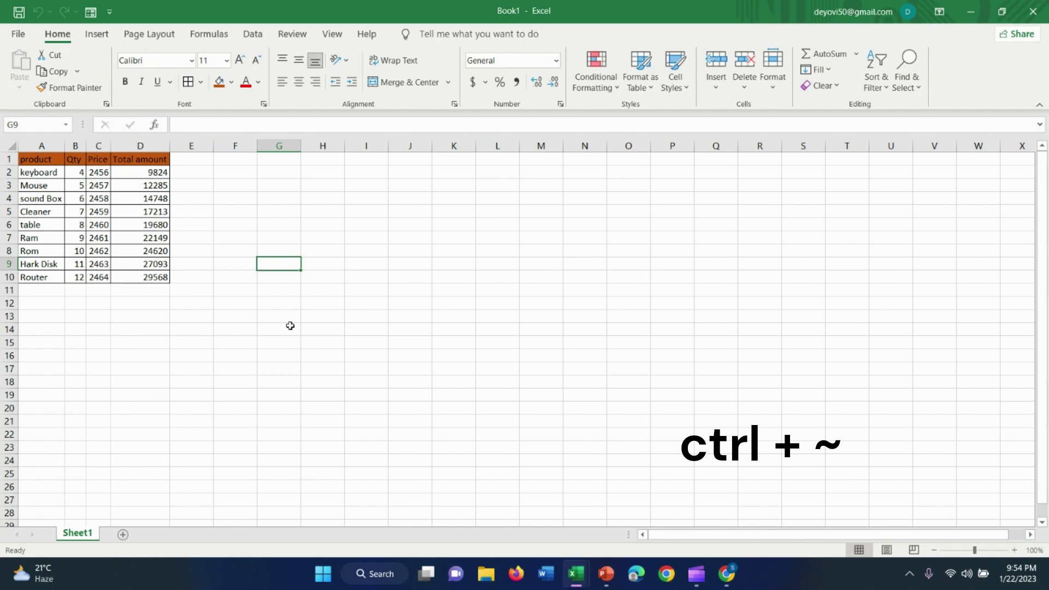
pyautogui.click(99, 172)
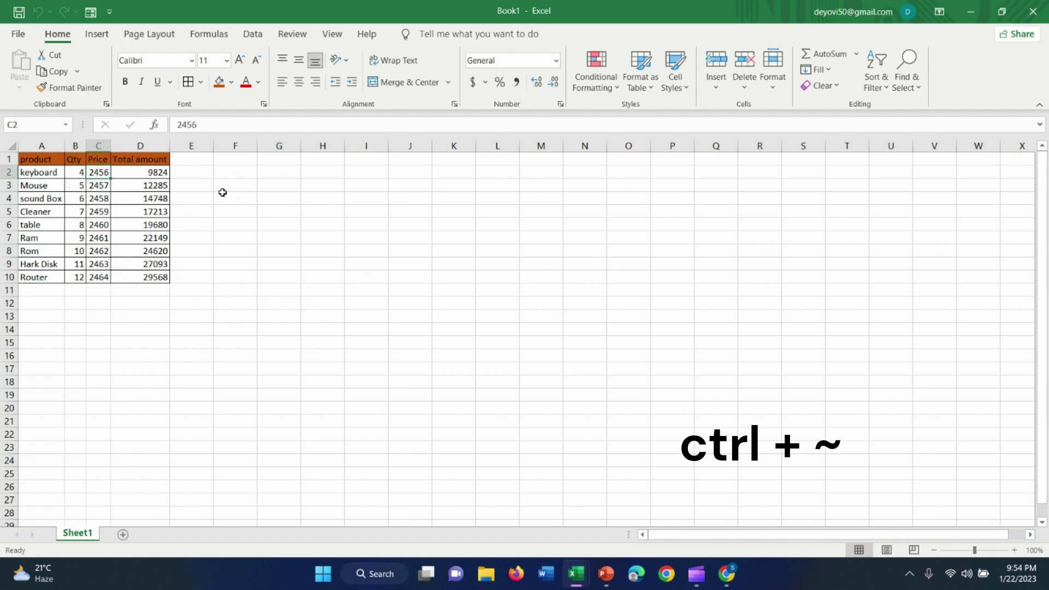